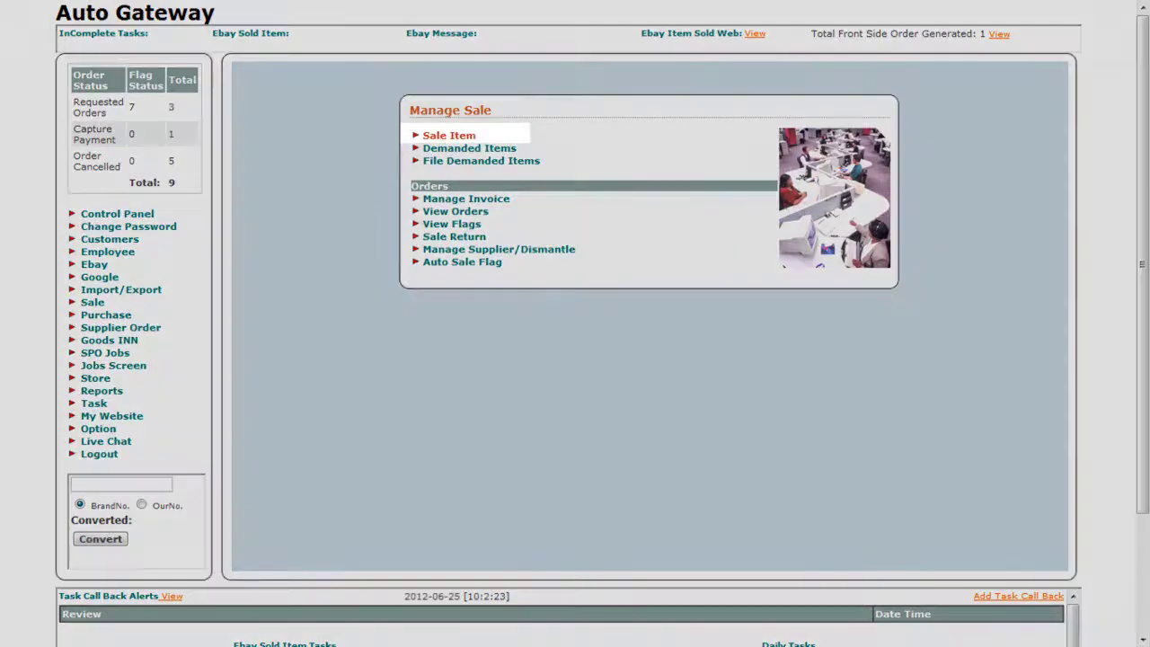
Start a new item sale and select its customer by searching for the customer's first name
click(448, 134)
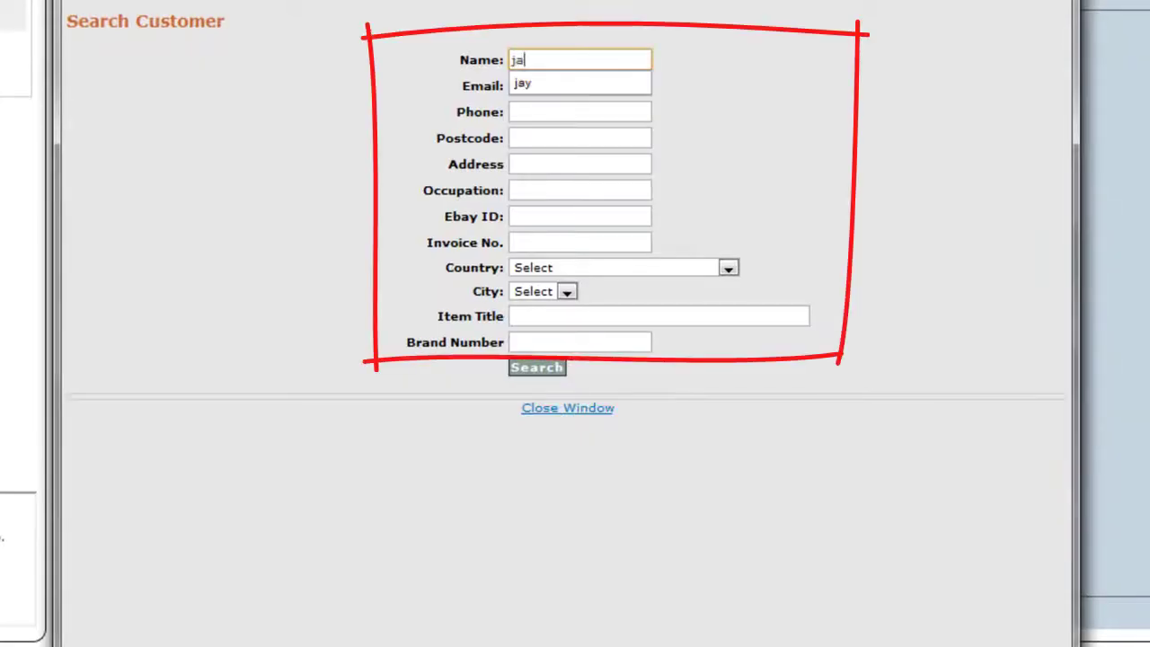
text(y)
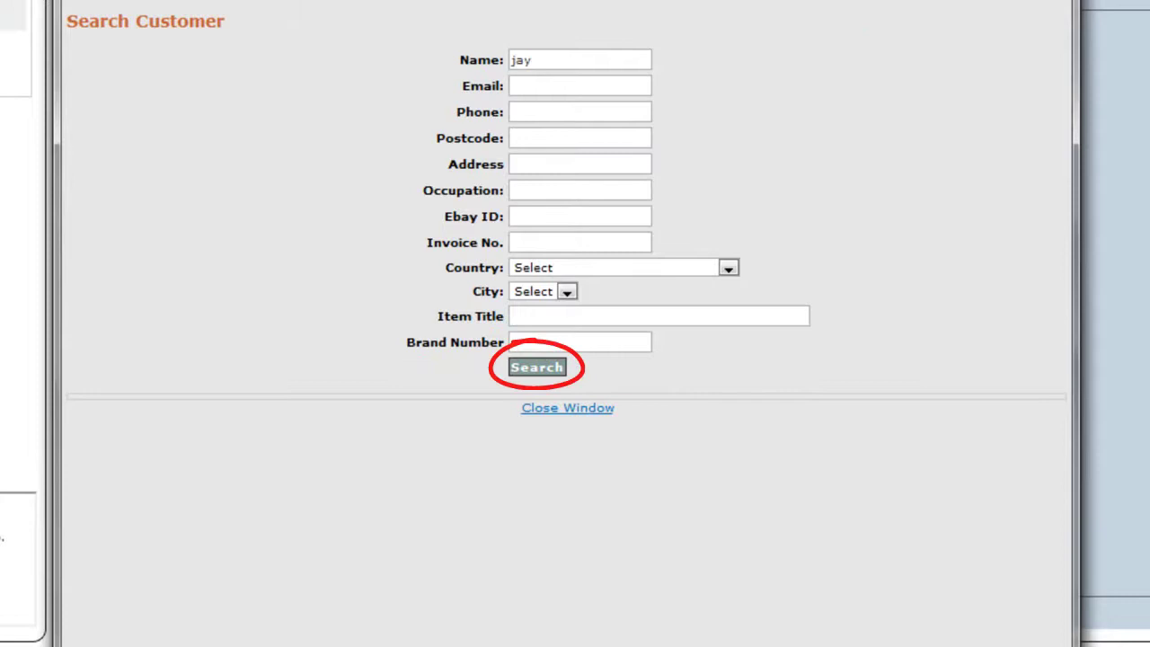
key(Return)
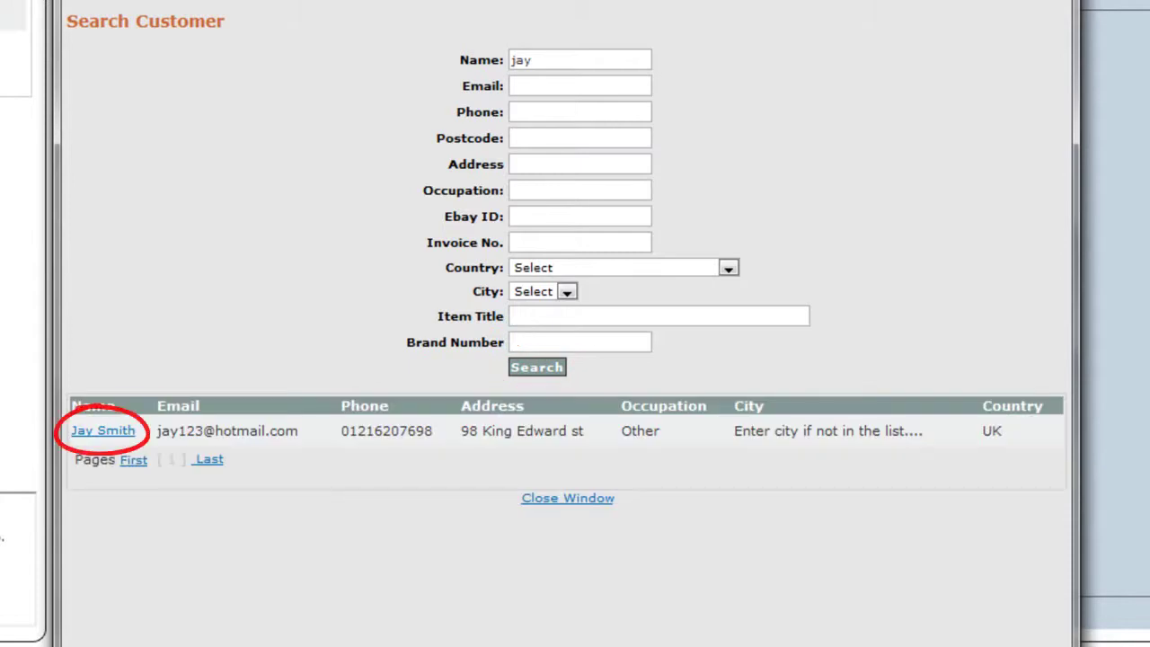
click(102, 432)
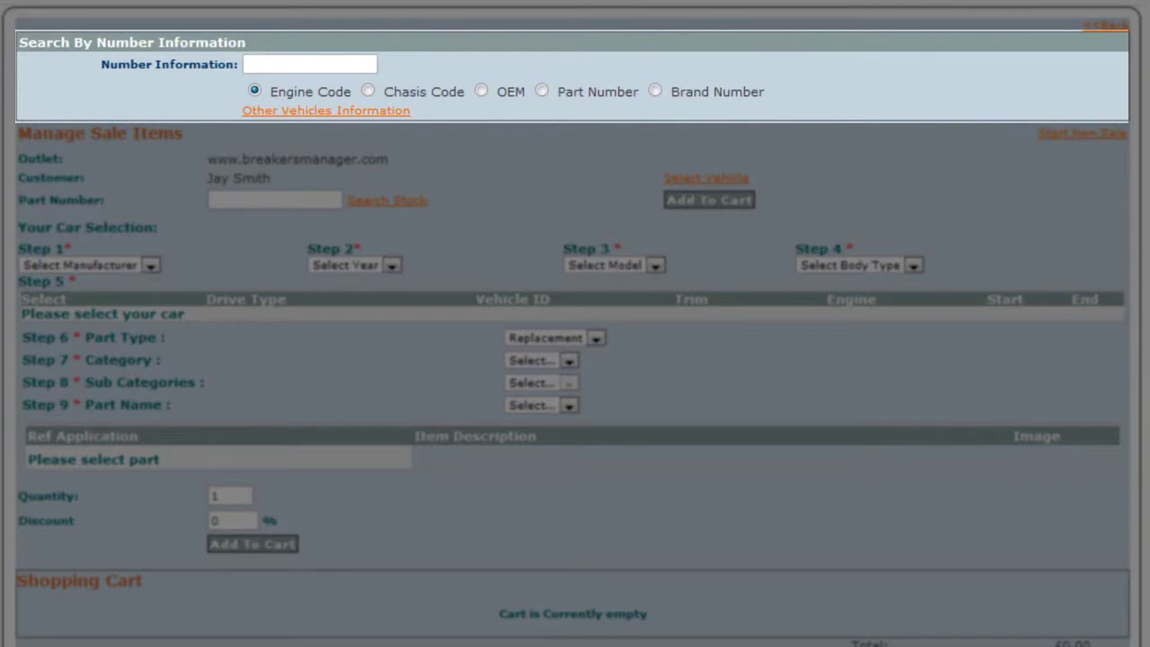
Look up the vehicles compatible with engine code 1AZFSE, review the list and close it
click(309, 64)
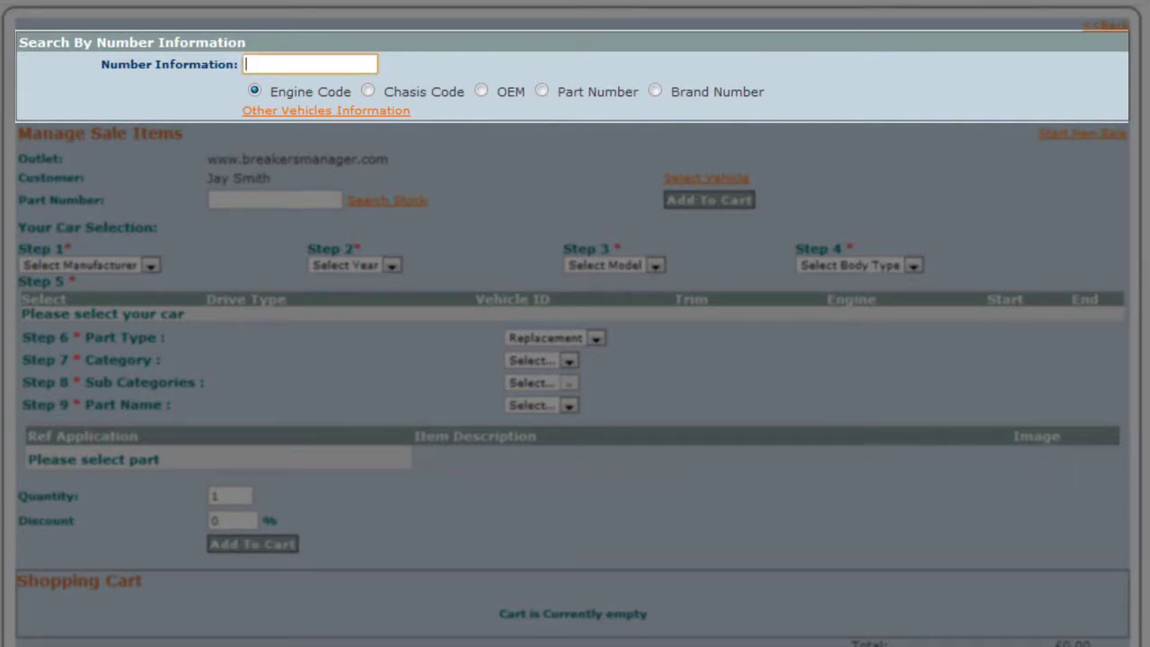
text(1AZFSE)
key(Tab)
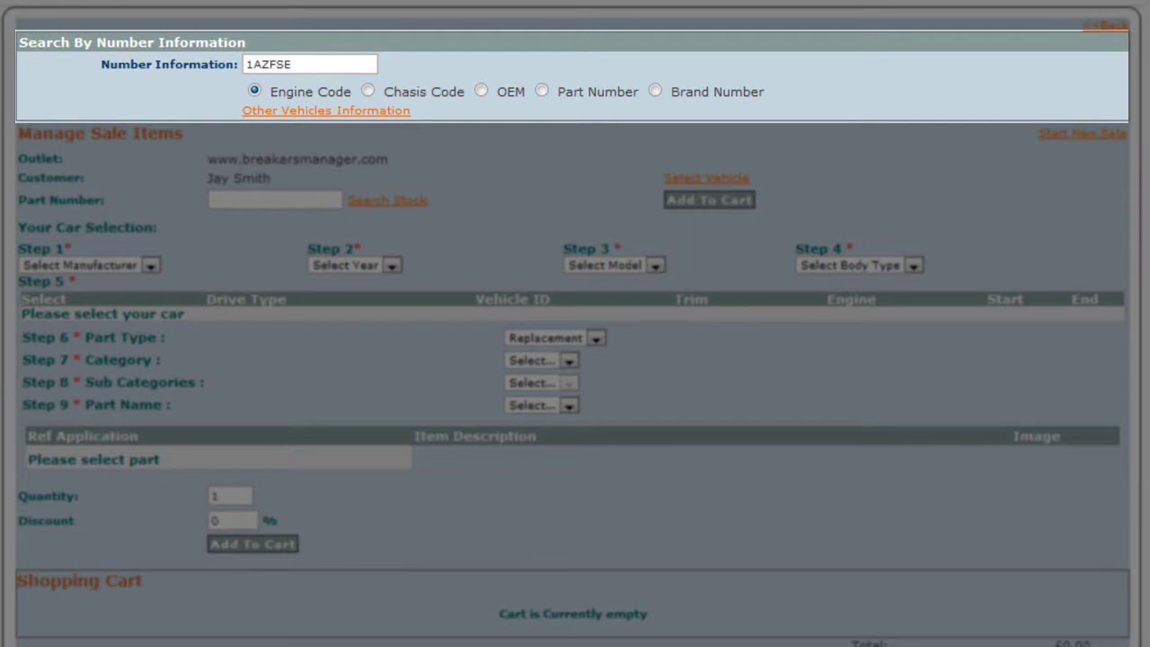
key(Return)
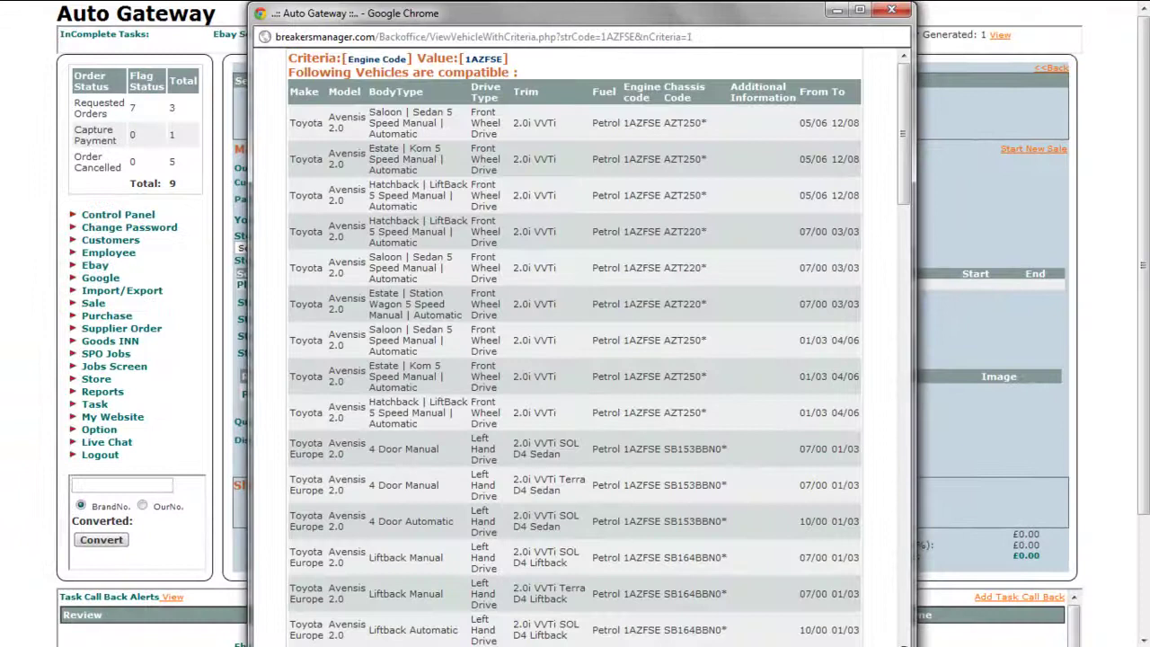
scroll(575, 347, down, 5)
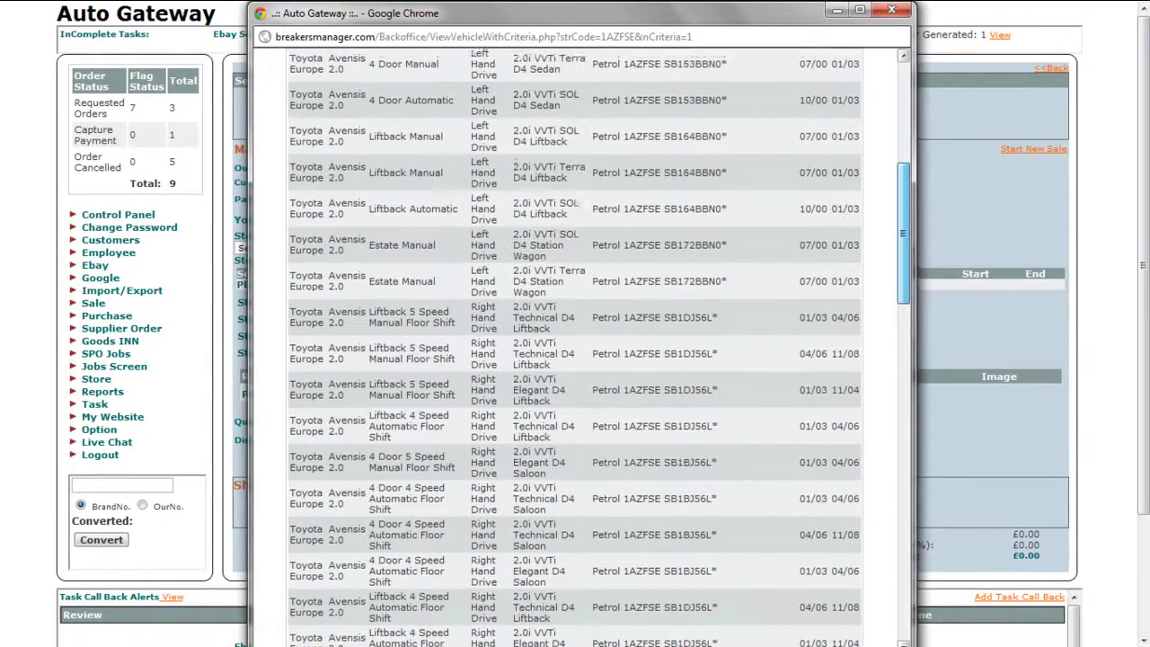
scroll(575, 347, down, 10)
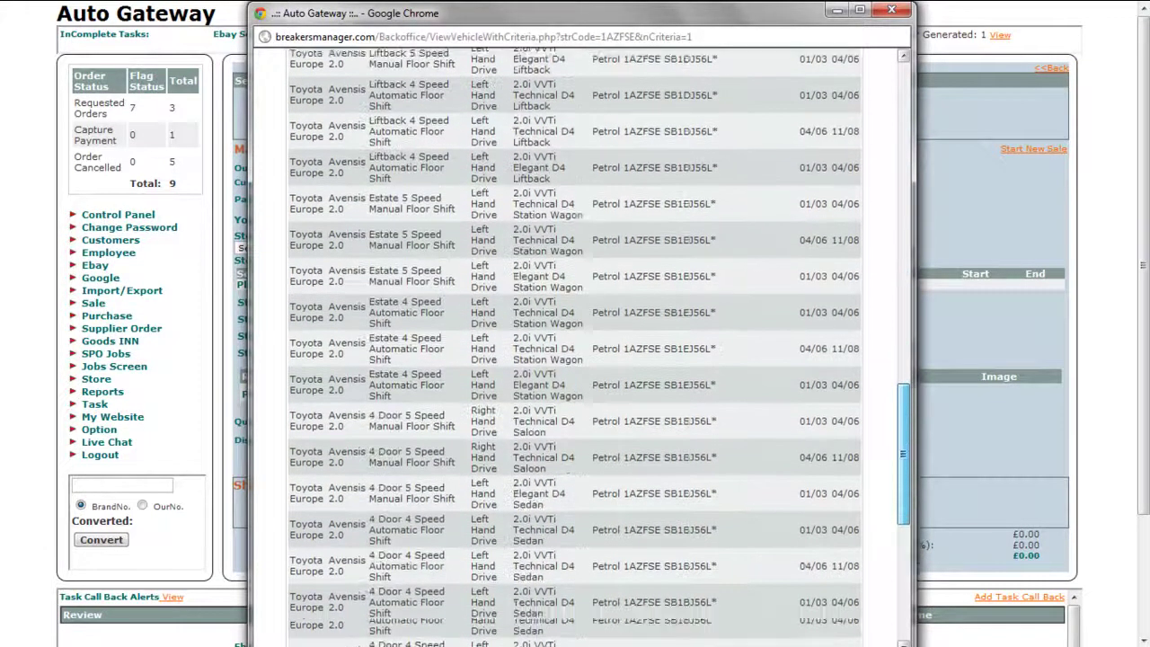
scroll(575, 347, down, 6)
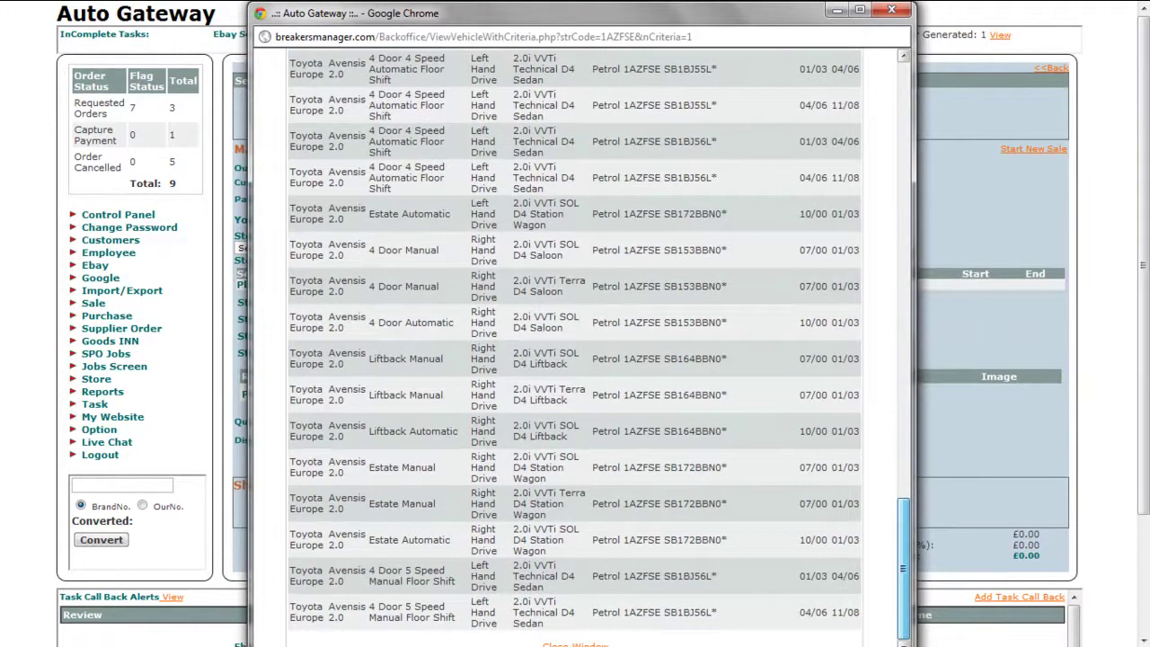
scroll(575, 347, up, 12)
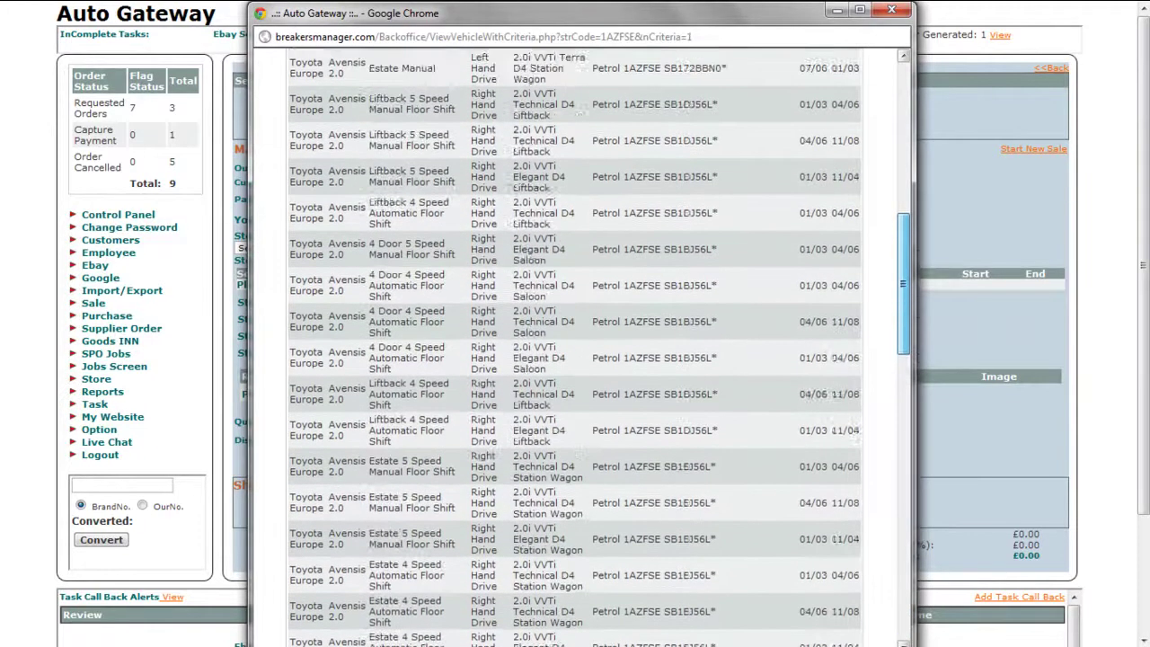
scroll(575, 347, up, 10)
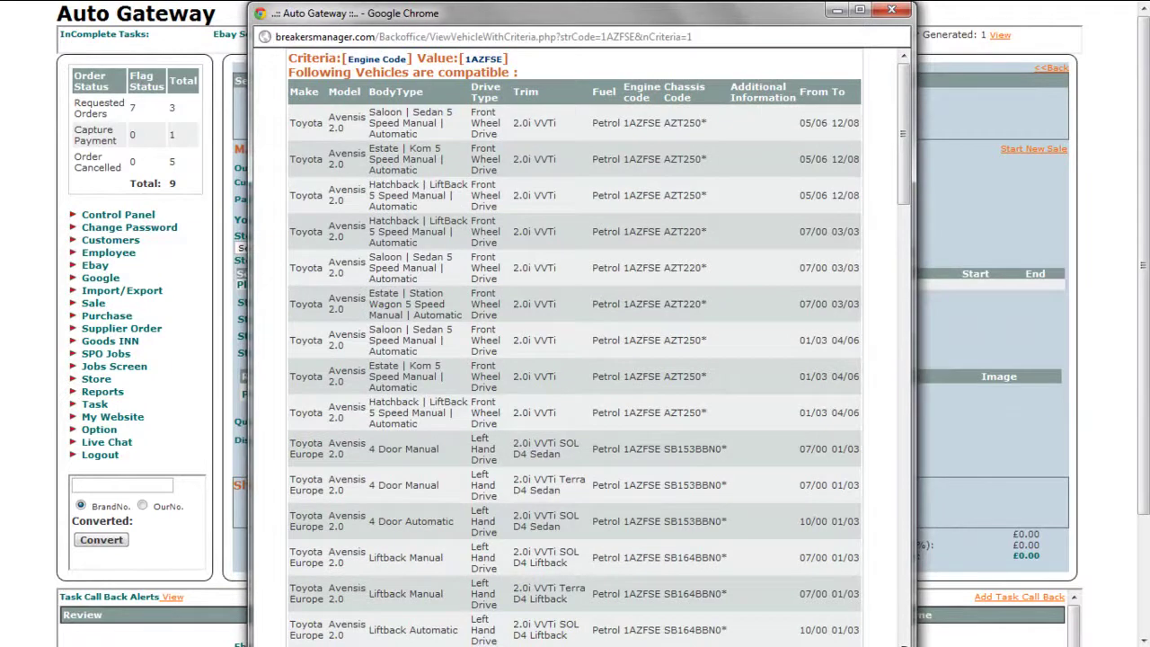
click(891, 9)
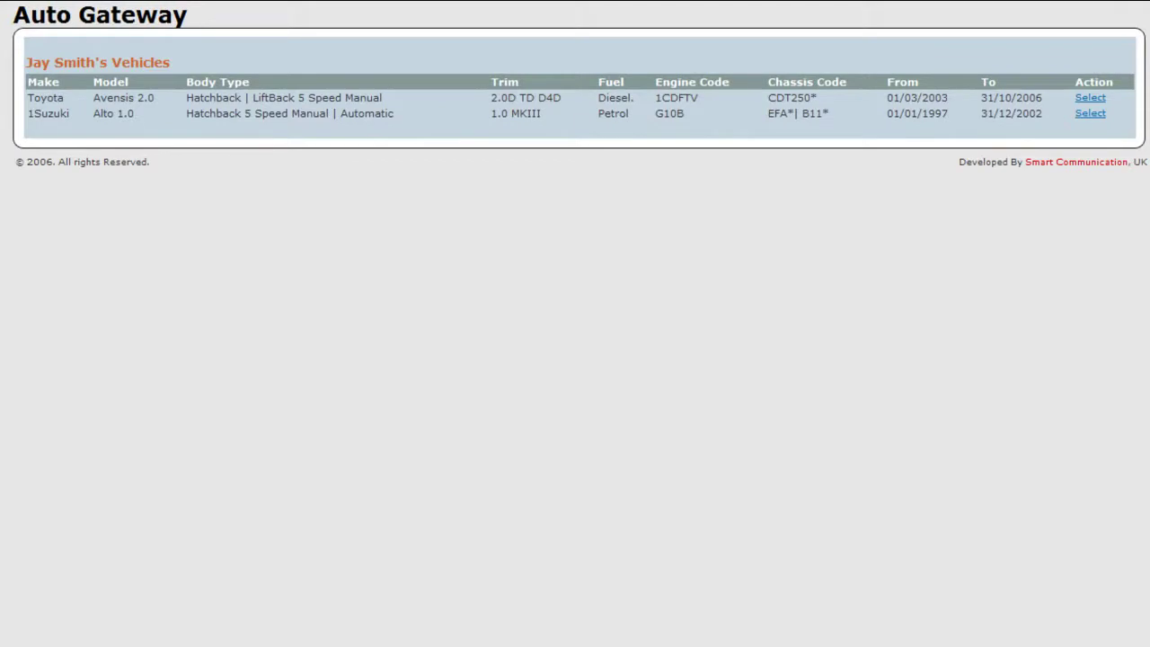
Select the customer's Toyota Avensis 2.0 with engine code 1CDFTV as the sale vehicle
click(1090, 97)
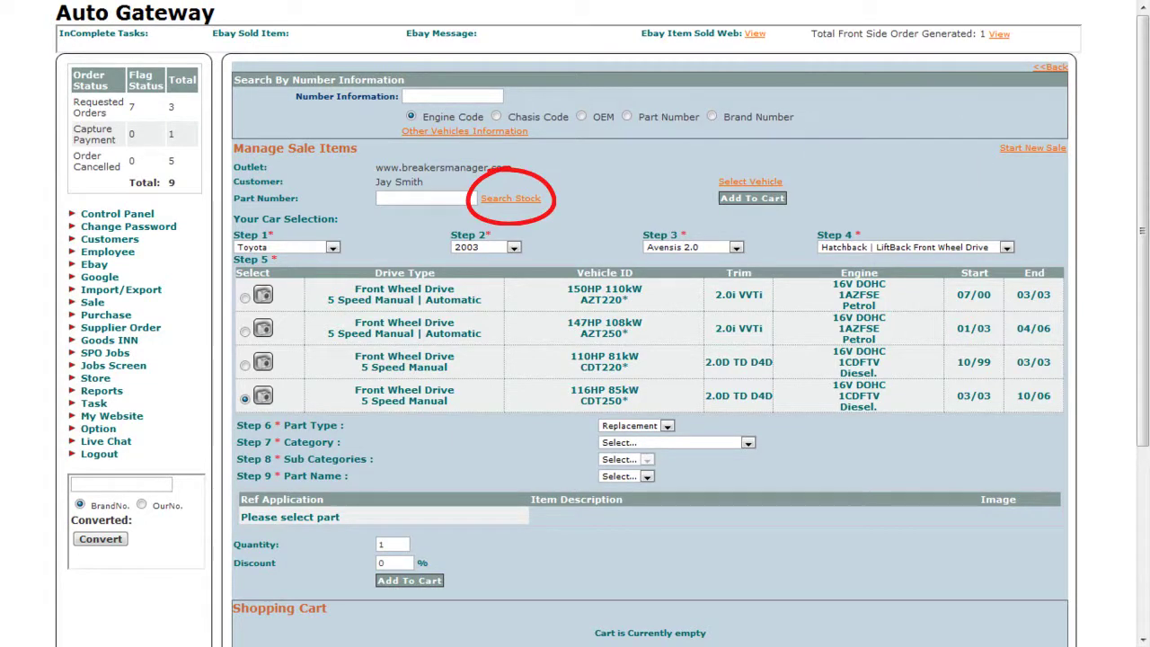
click(510, 199)
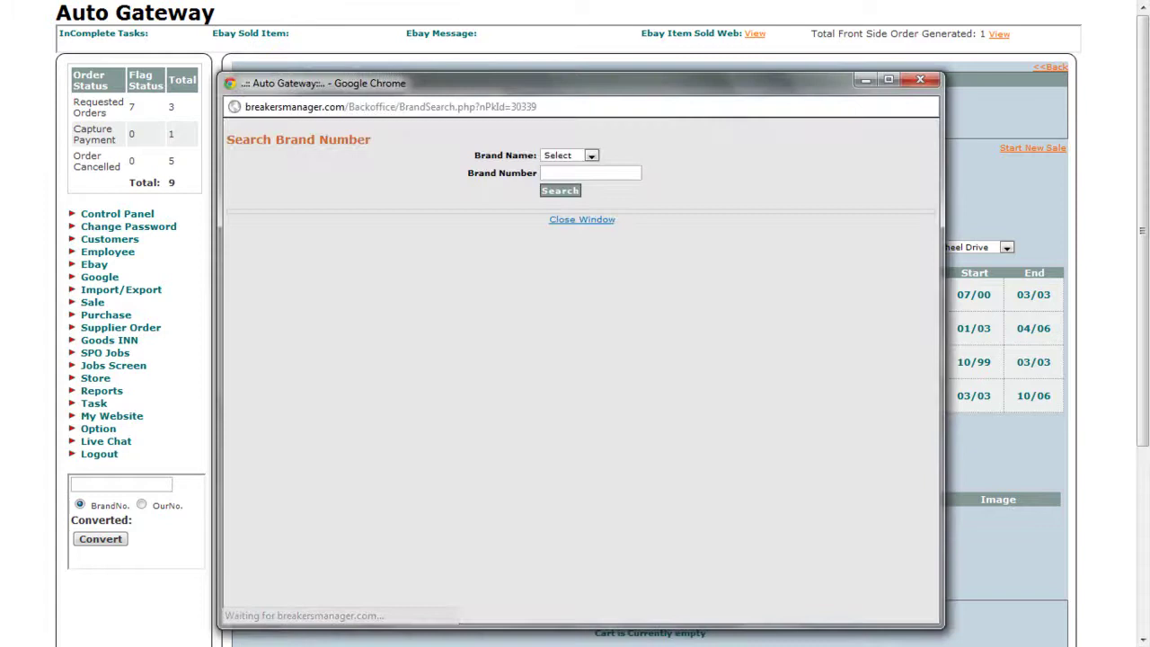
click(570, 155)
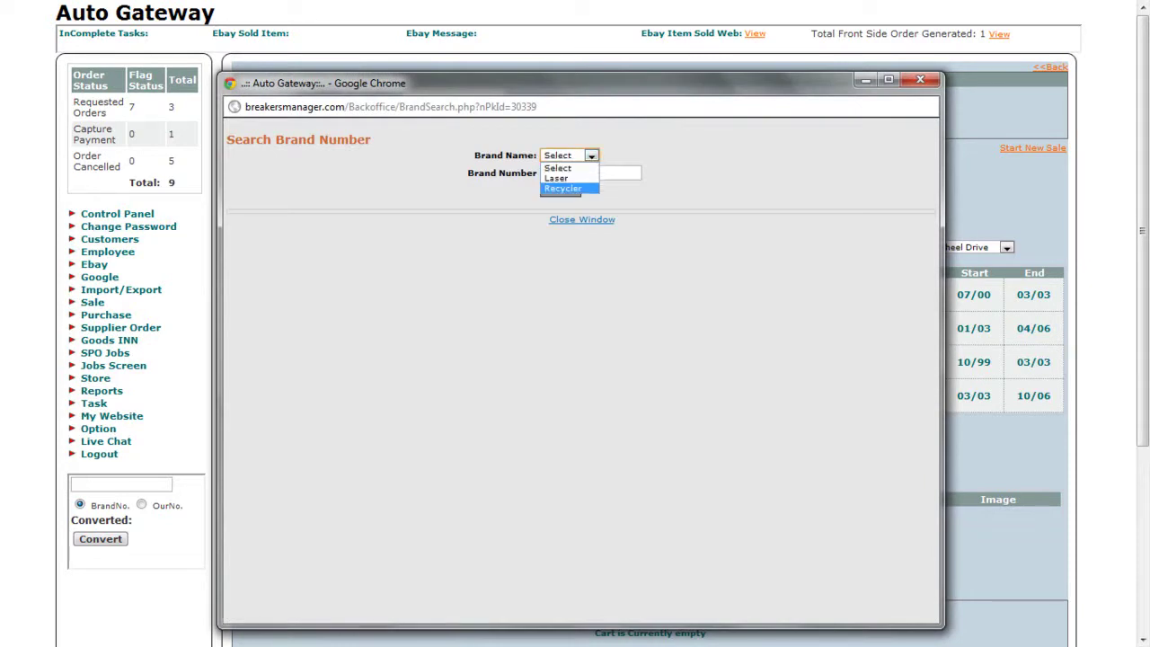
click(564, 188)
click(590, 173)
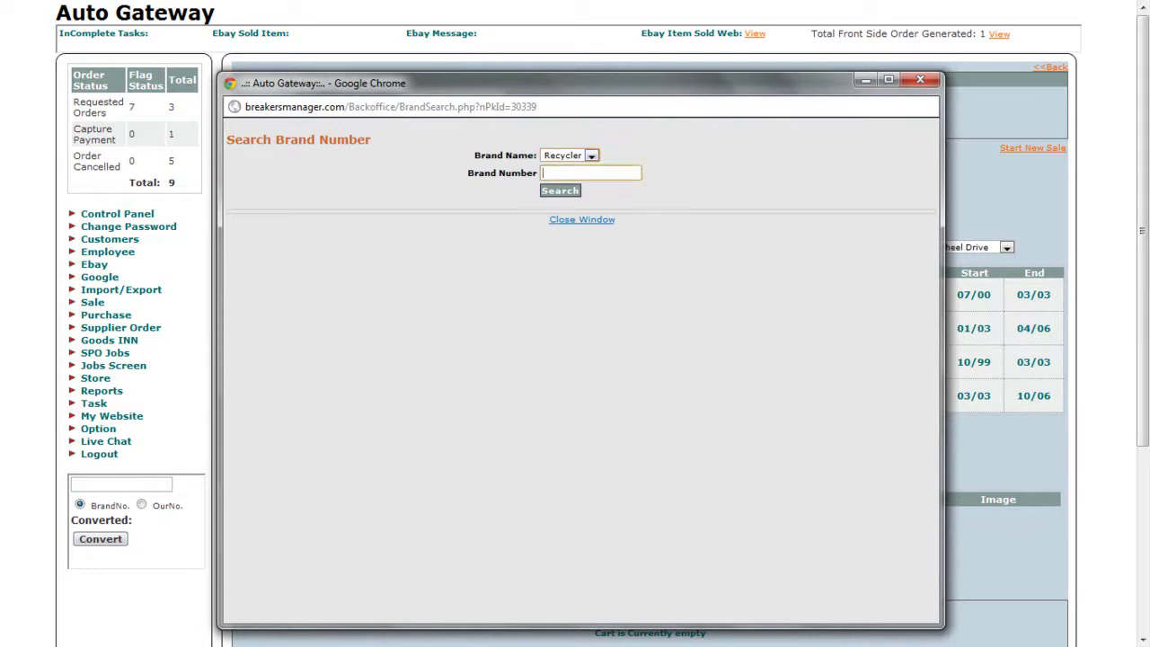
key(ctrl+v)
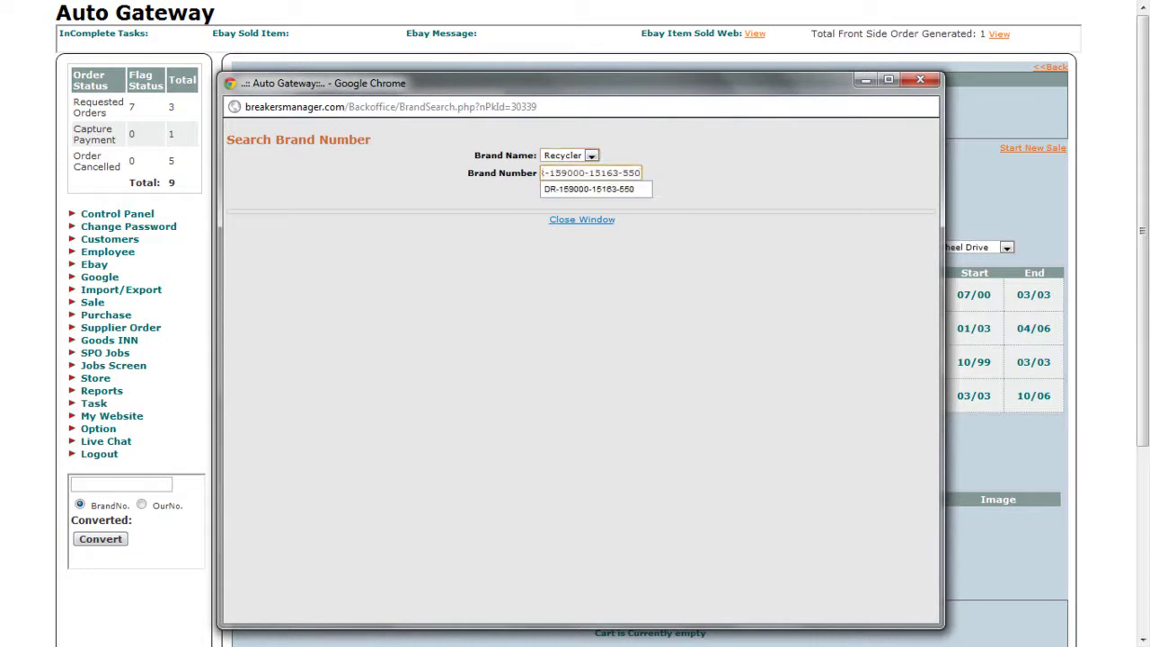
key(Tab)
key(Return)
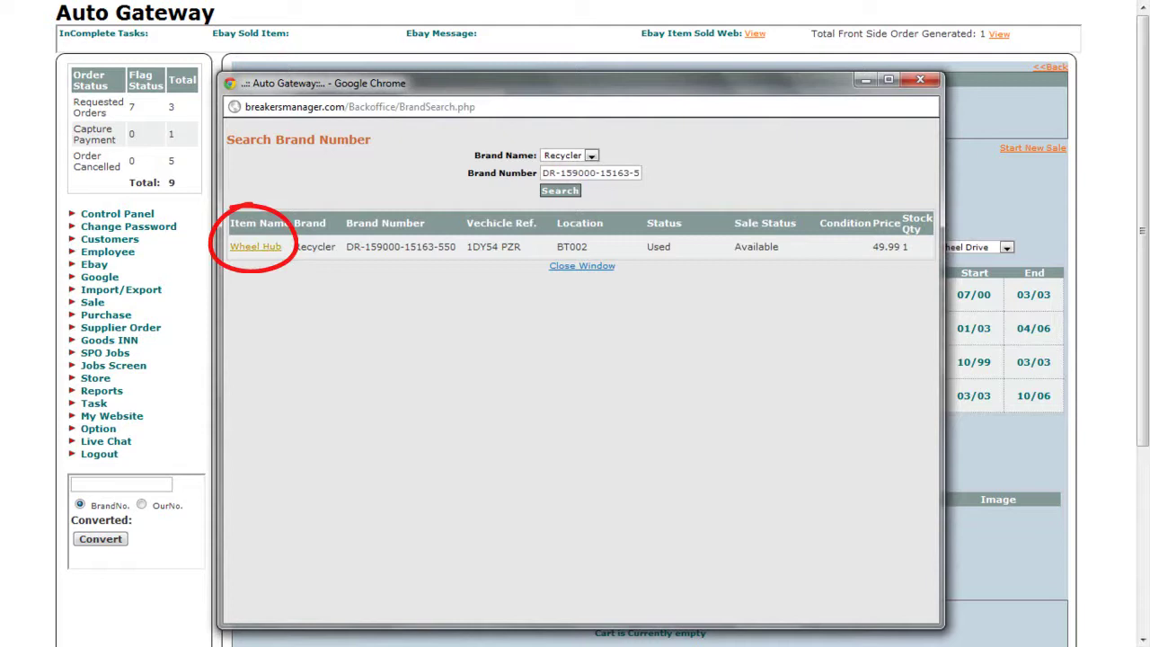
click(256, 246)
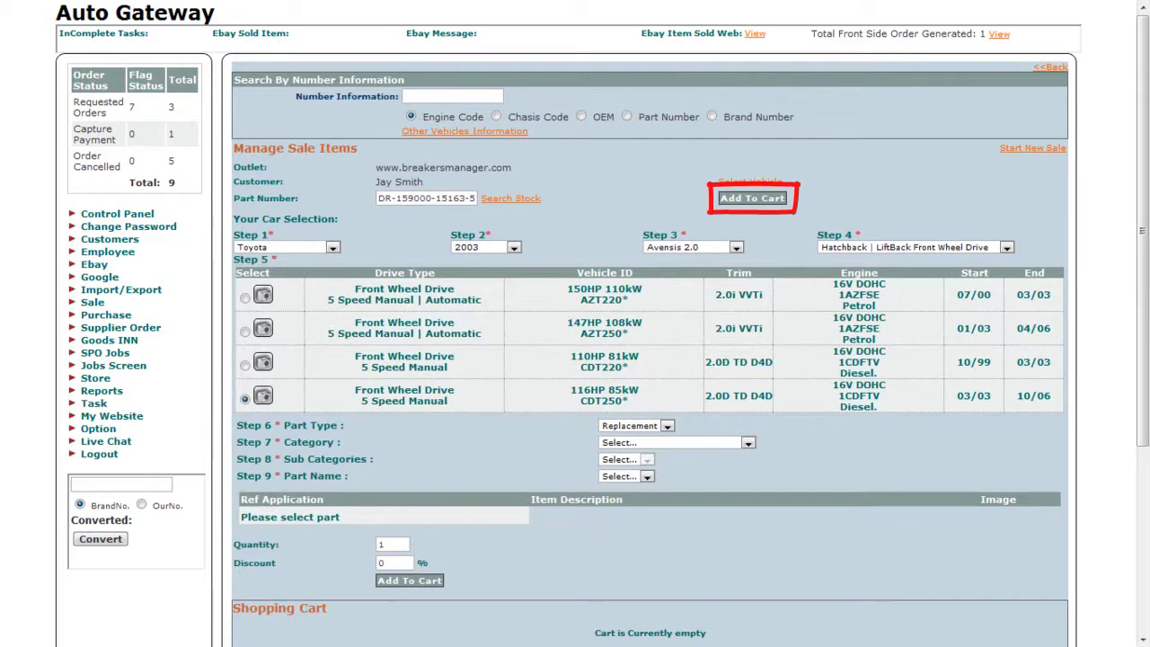
click(752, 197)
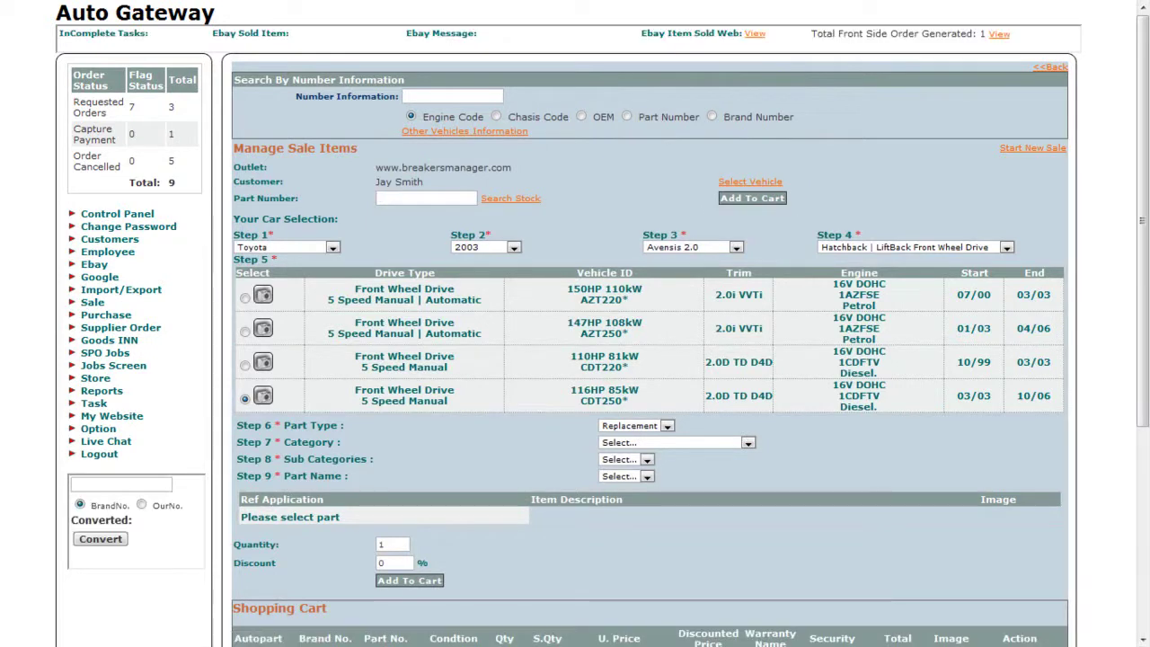
Delete the Wheel Hub from the shopping cart and confirm the deletion
drag(1142, 220, 1142, 321)
scroll(647, 359, down, 3)
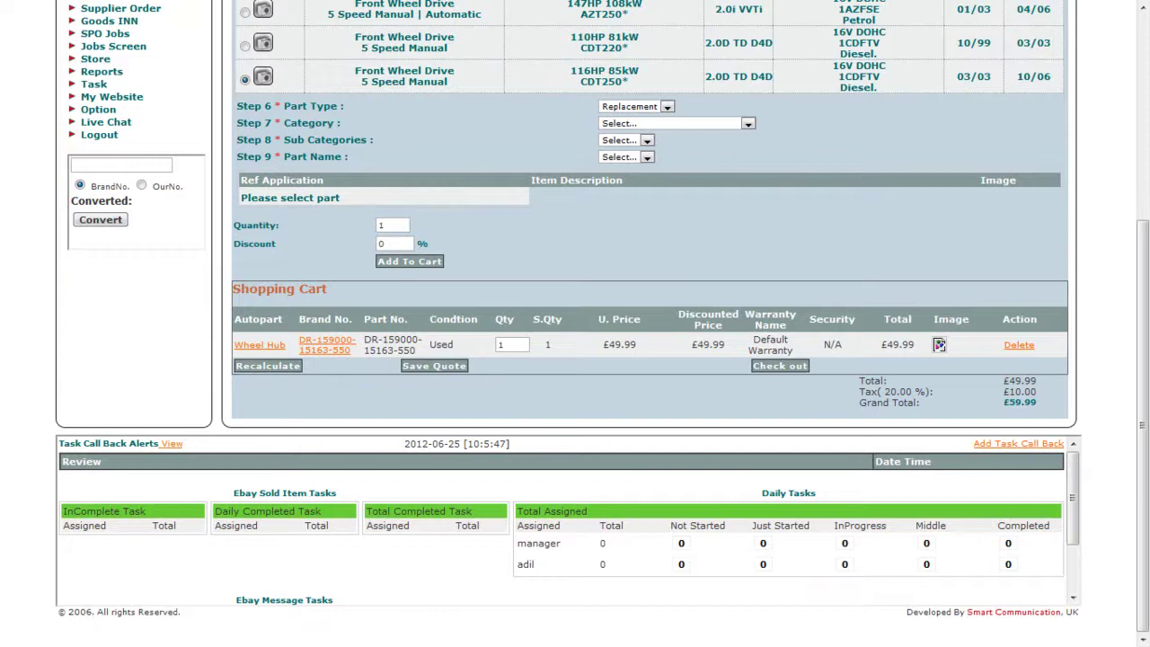
click(1019, 344)
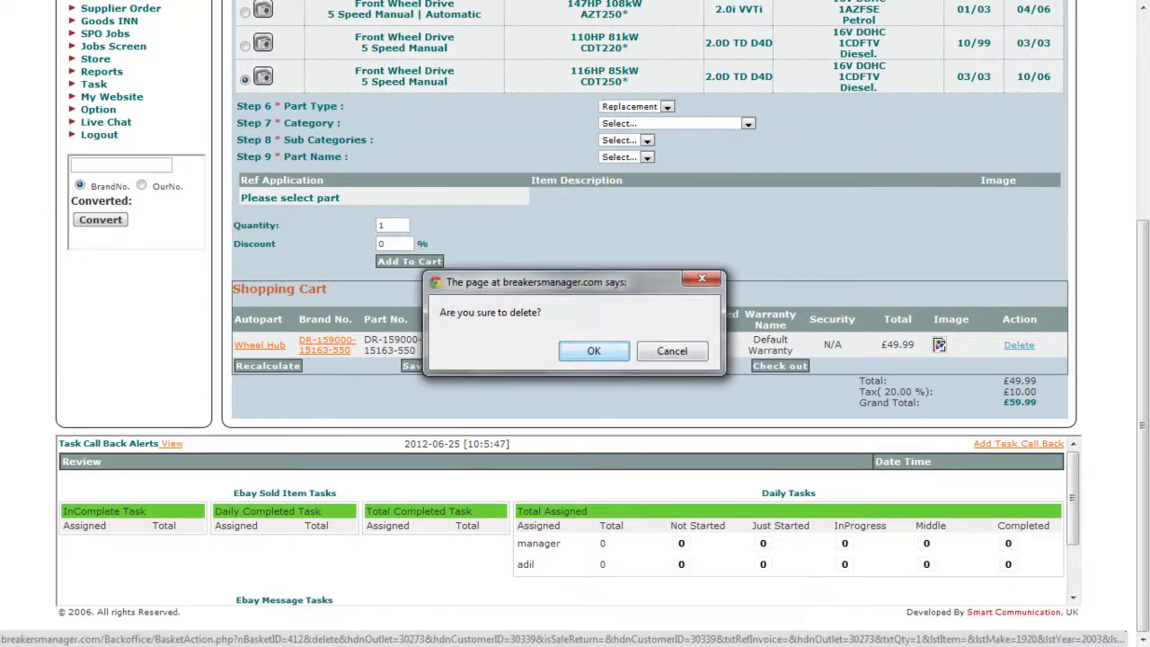
key(Return)
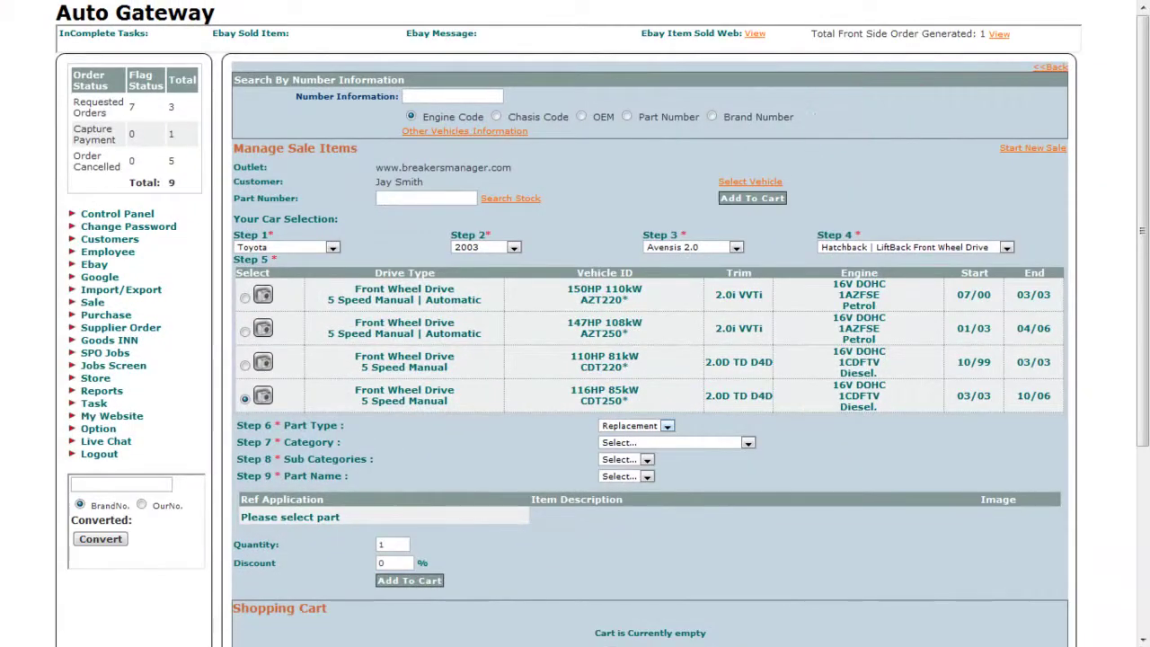
Keep the part type as Replacement and set the category to Motor Vehicle Wheel Systems
click(666, 426)
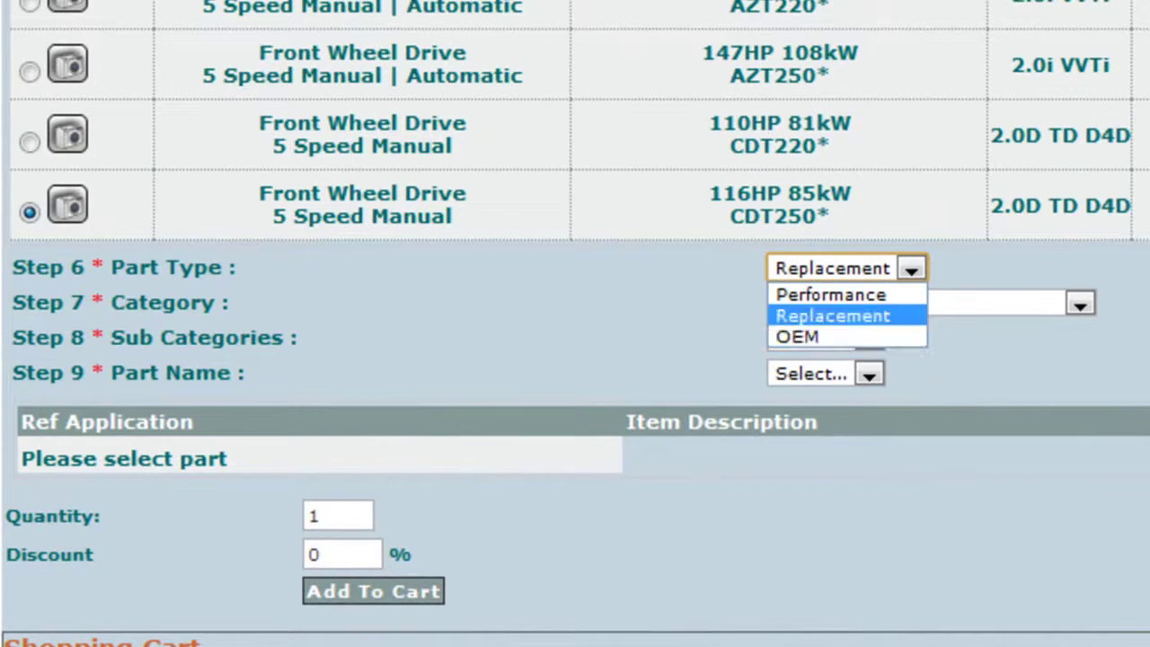
key(Return)
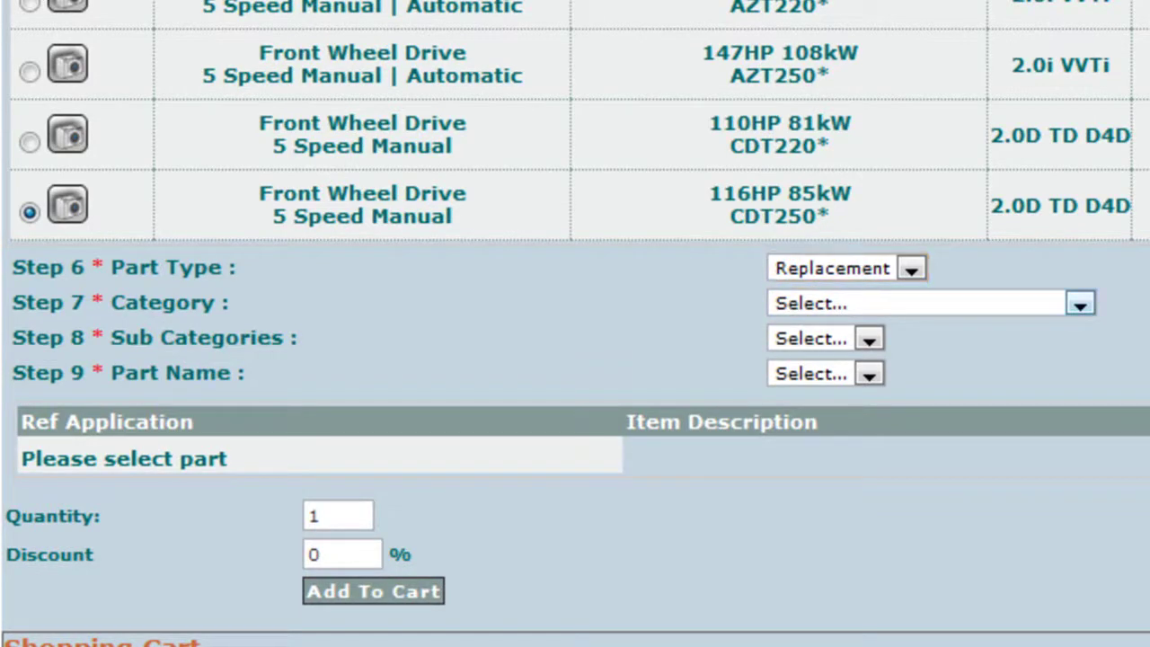
click(1079, 304)
key(Down)
key(Down)
key(Down)
key(Down)
key(Down)
key(Down)
key(Down)
key(Down)
key(Down)
key(Down)
key(Down)
key(Down)
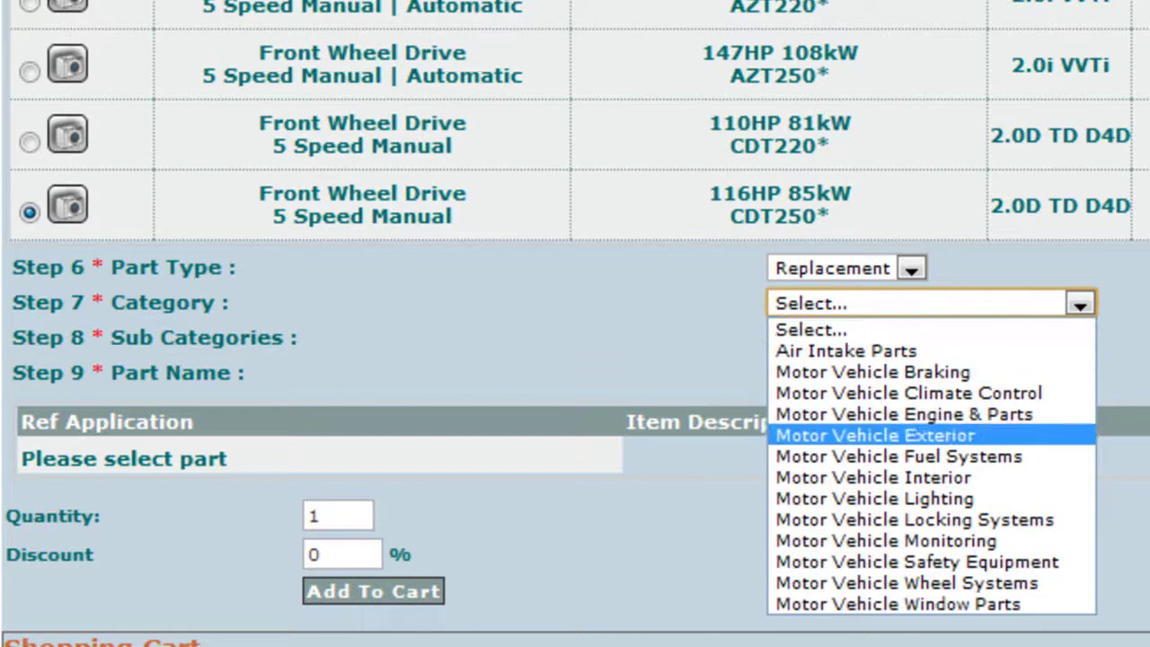
key(Return)
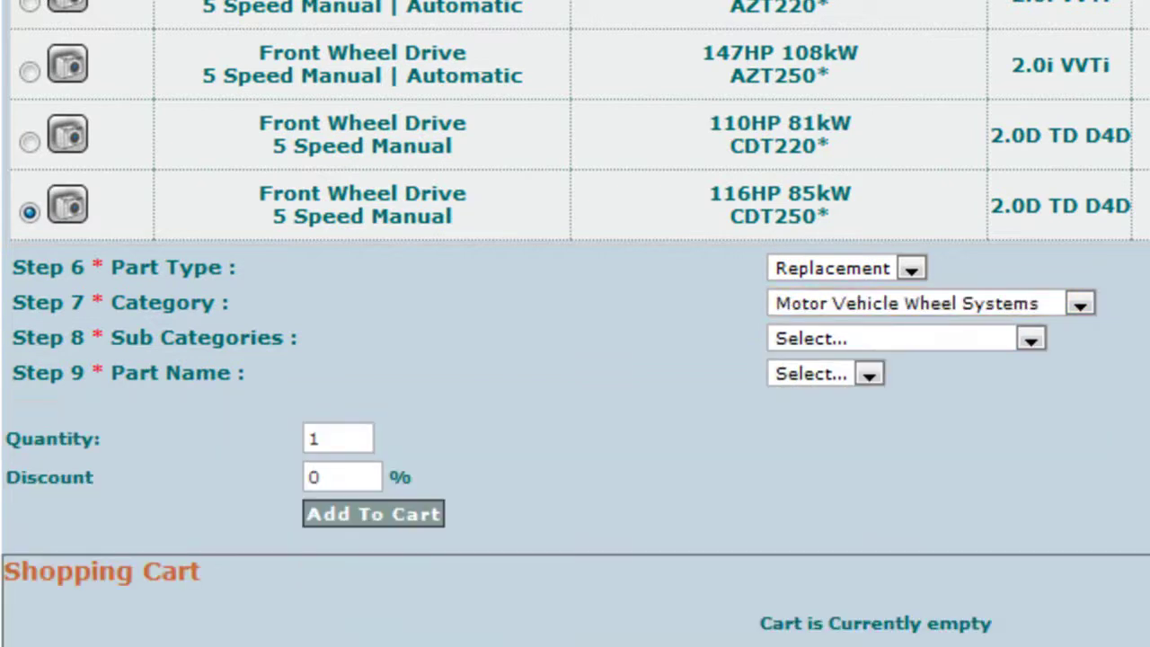
Set the sub category to Motor Vehicle Wheel Parts and the part name to Wheel Hub
key(alt+Down)
key(Down)
key(Return)
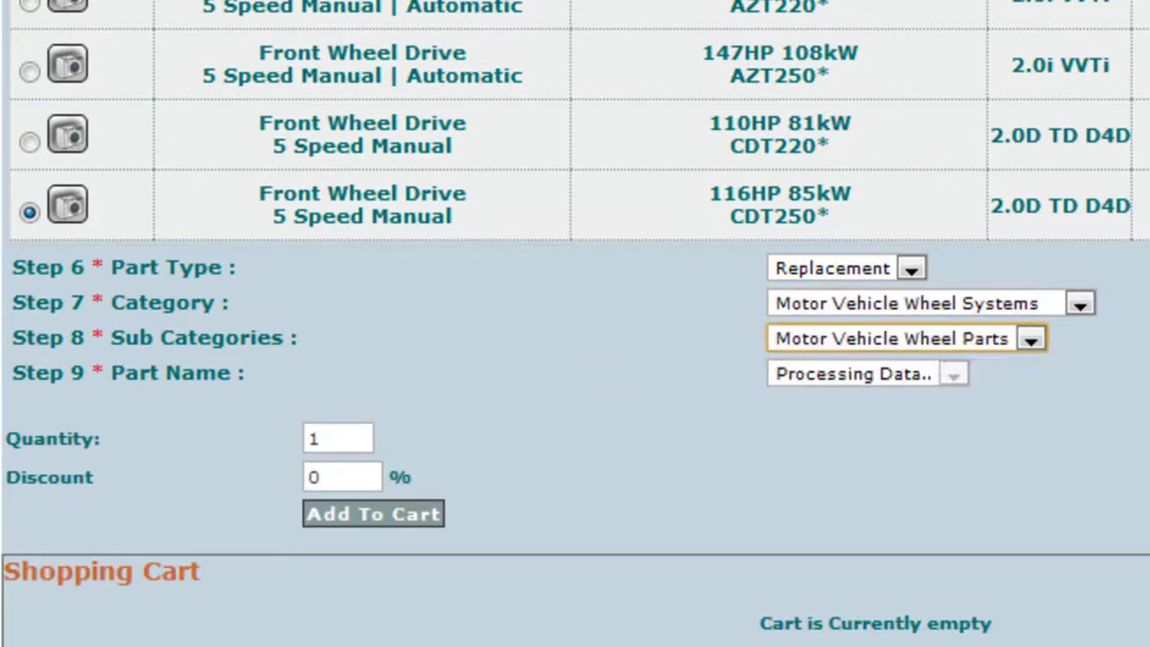
key(Tab)
key(alt+Down)
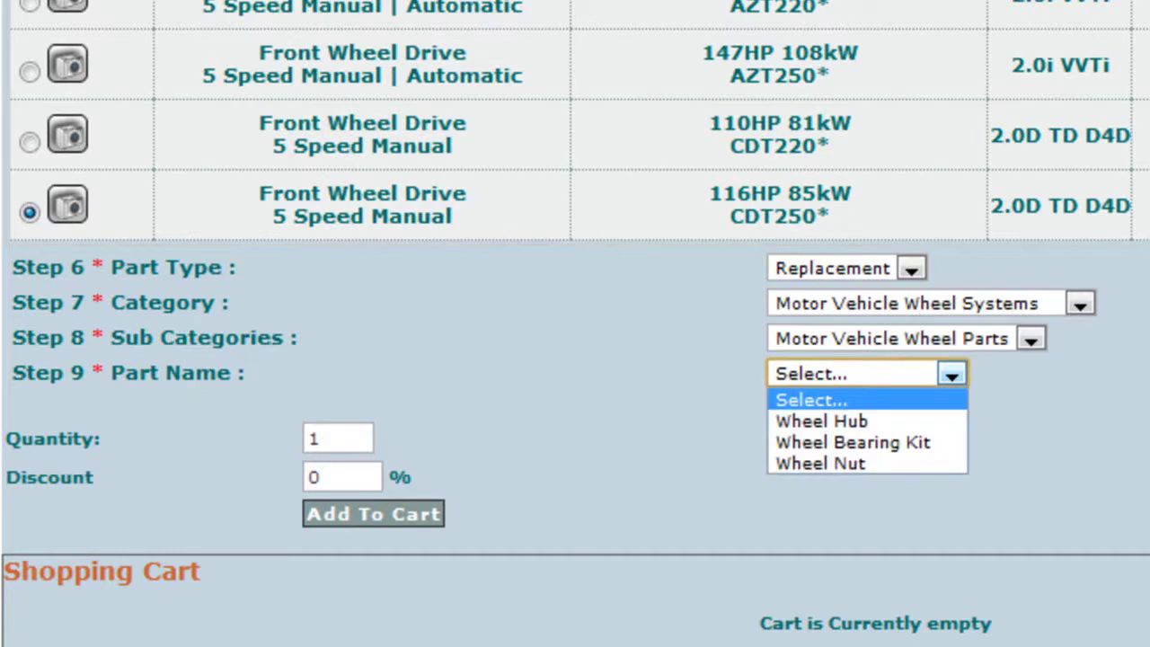
key(Down)
key(Return)
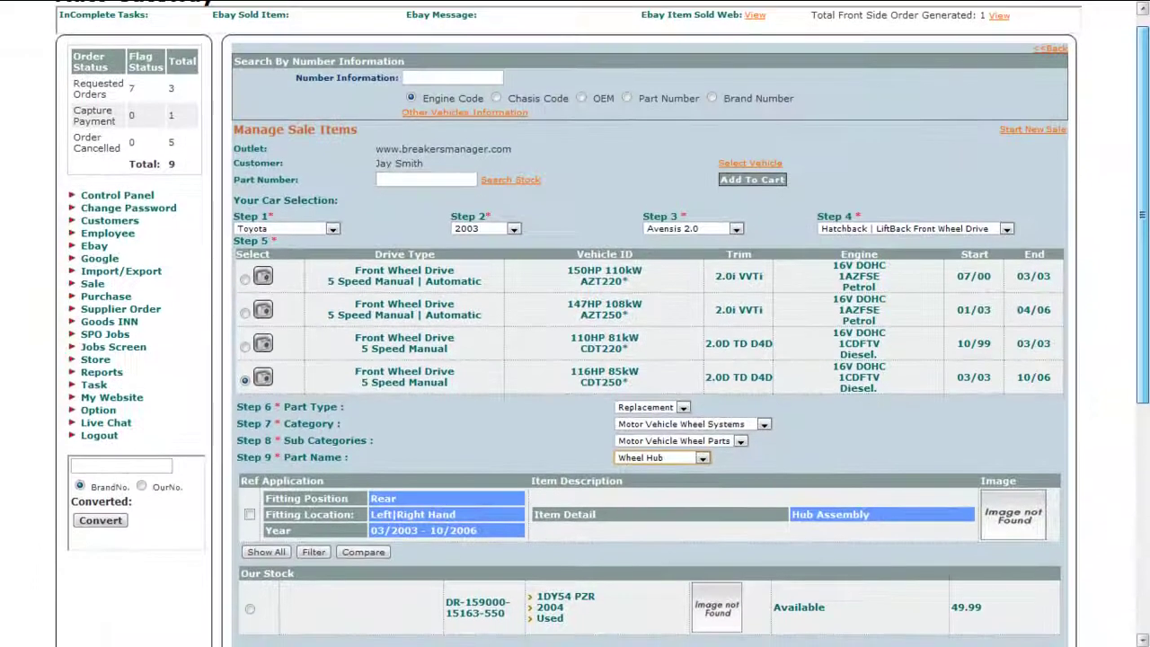
scroll(647, 360, down, 4)
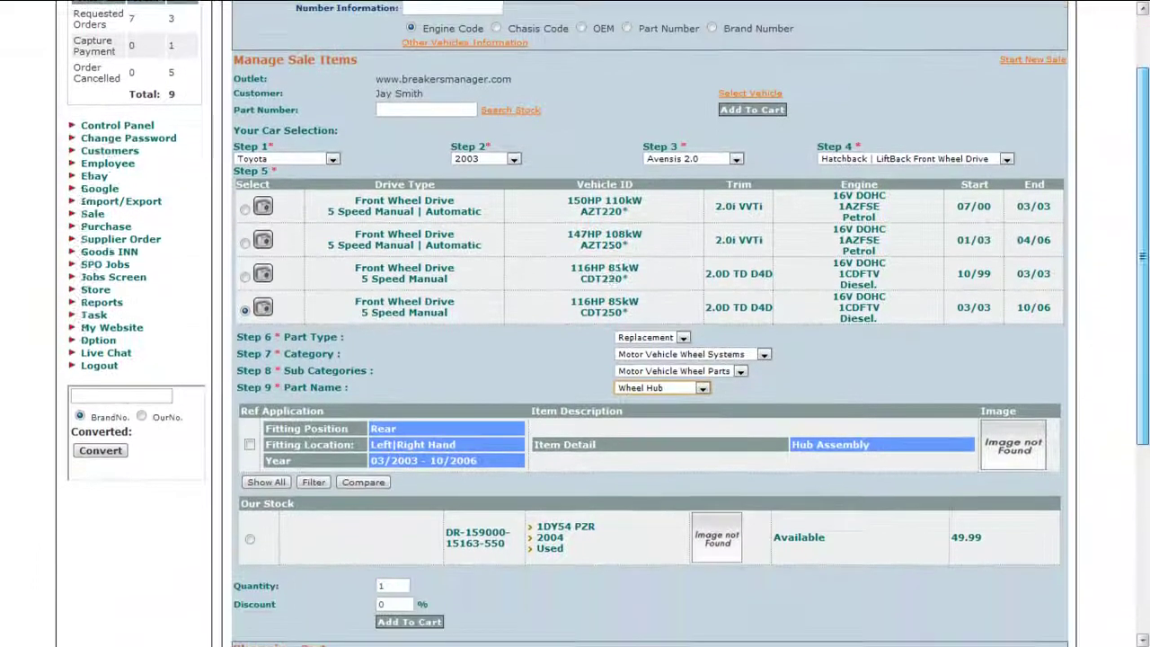
scroll(647, 324, down, 1)
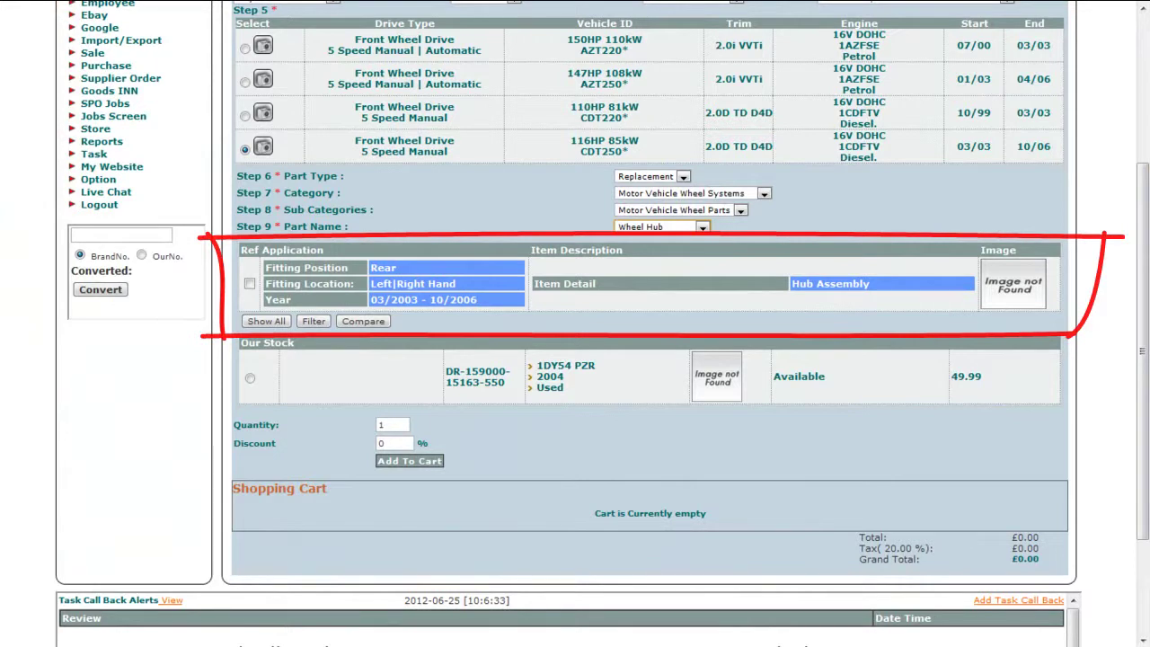
key(Escape)
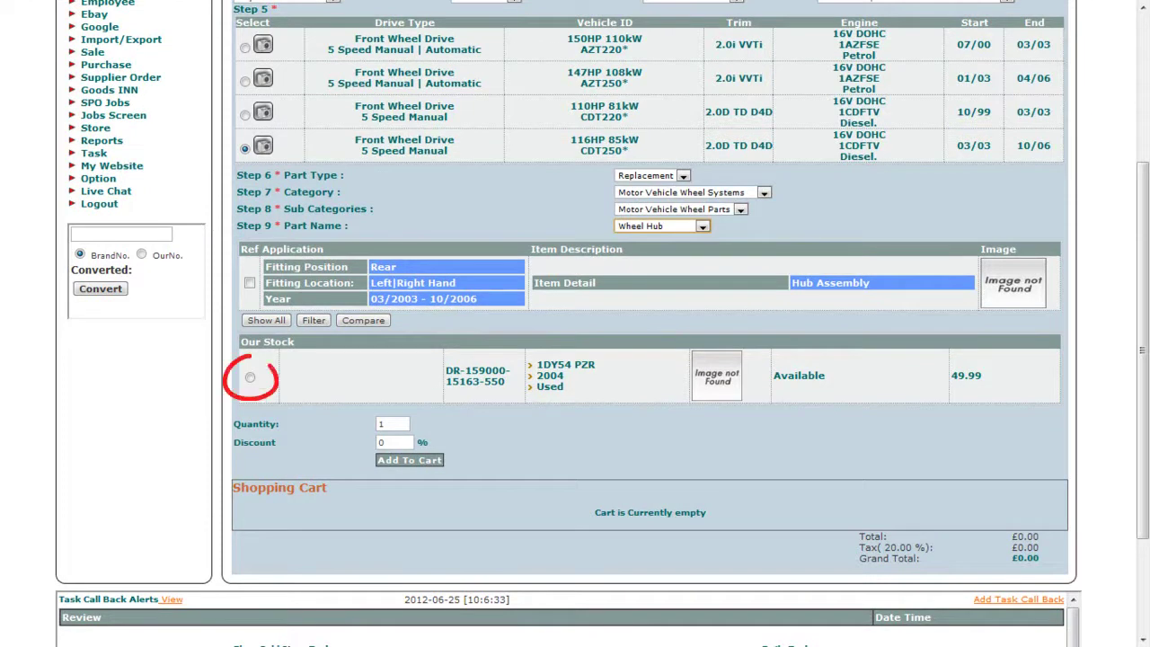
click(250, 377)
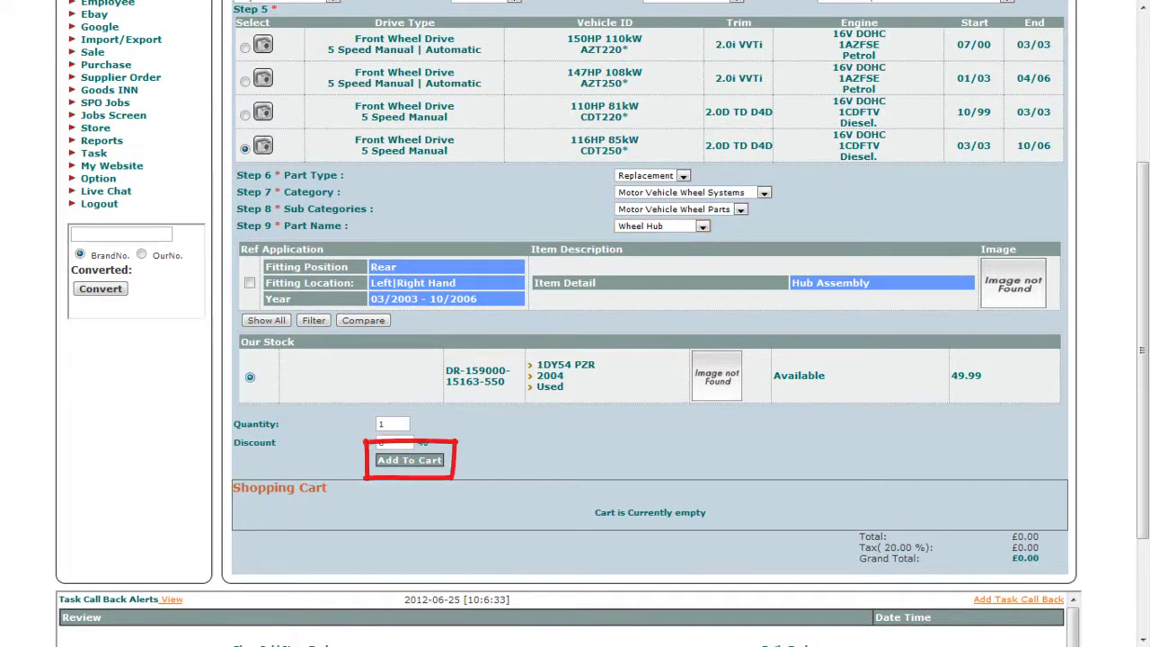
click(409, 460)
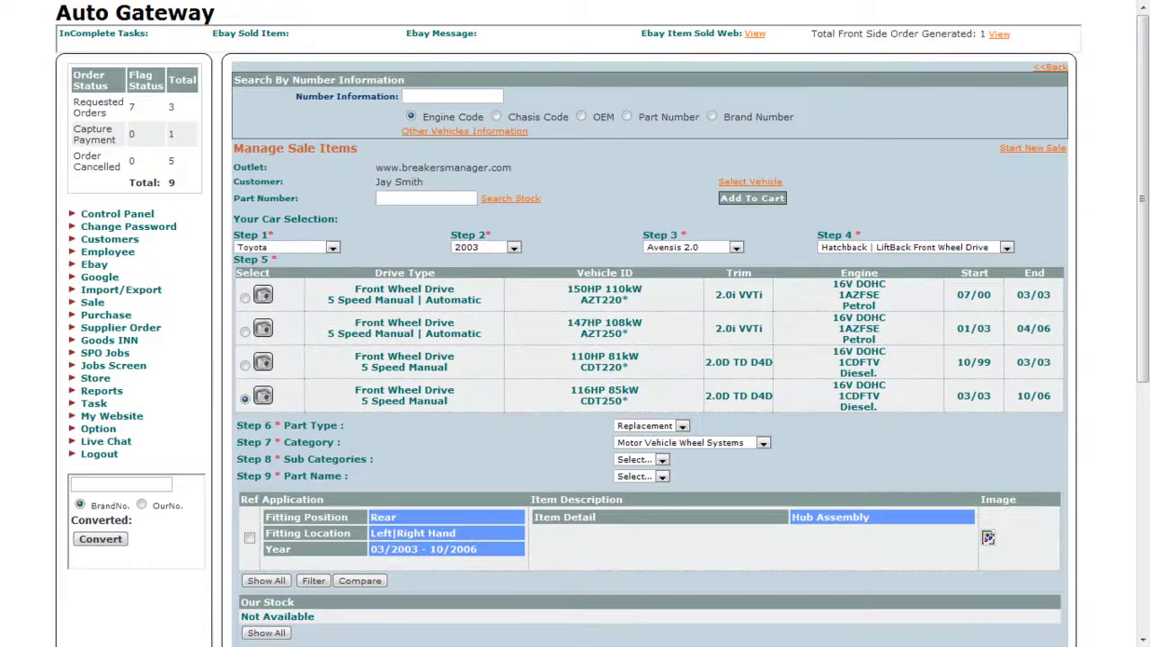
scroll(647, 359, down, 5)
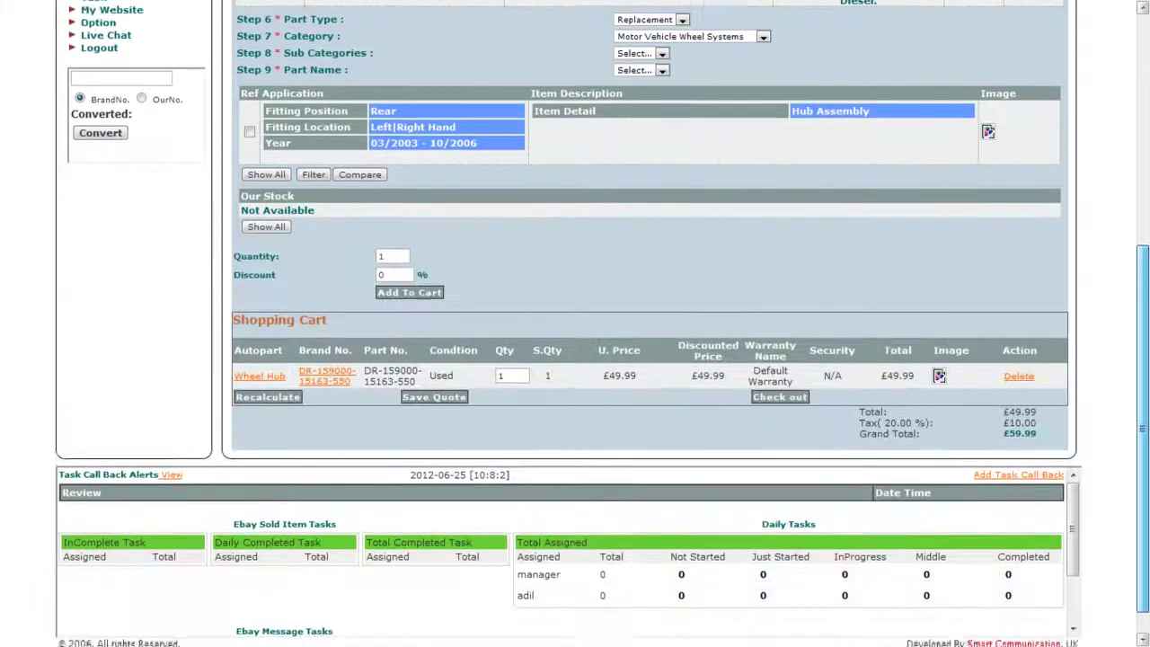
drag(1142, 428, 1142, 447)
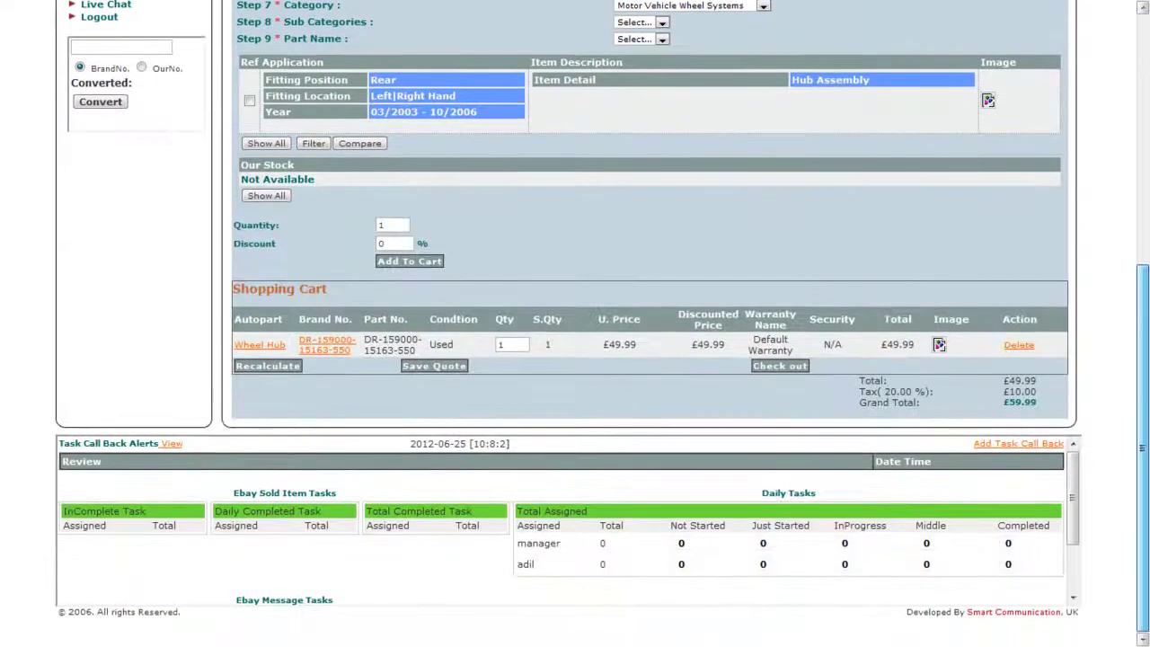